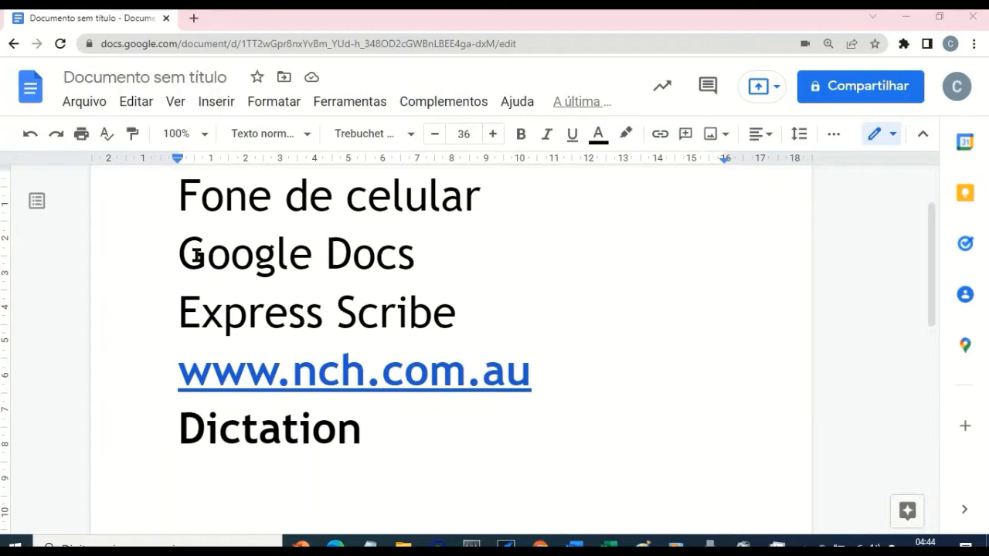
Step: Delete the "Fone de celular" and "Google Docs" lines from the top of the document
left_click(244, 201)
key("Home")
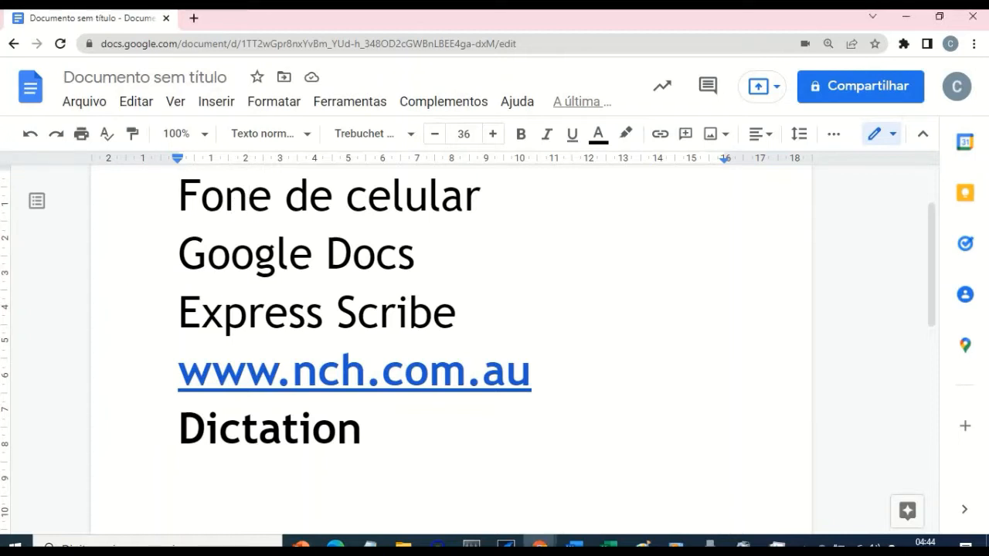
key("shift+End")
key("Delete")
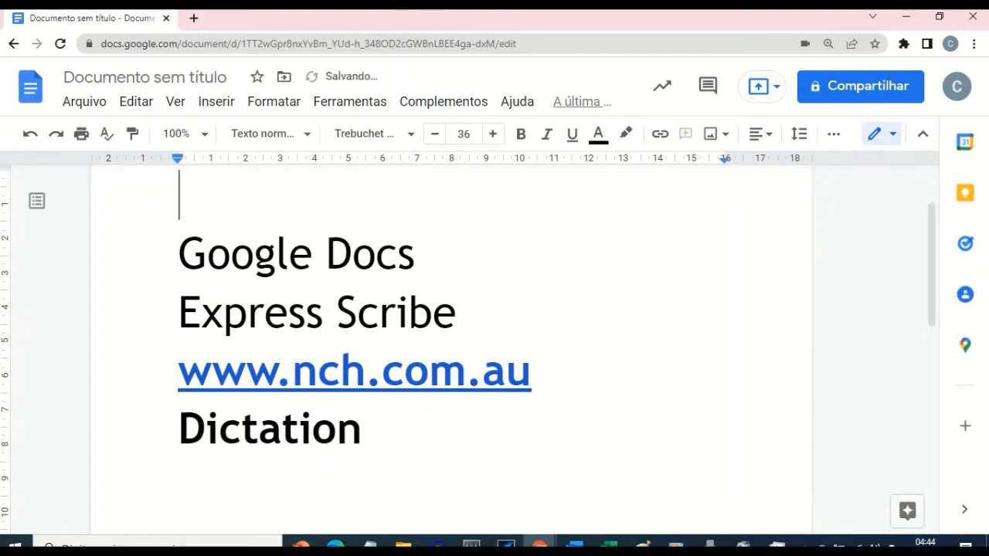
key("Delete")
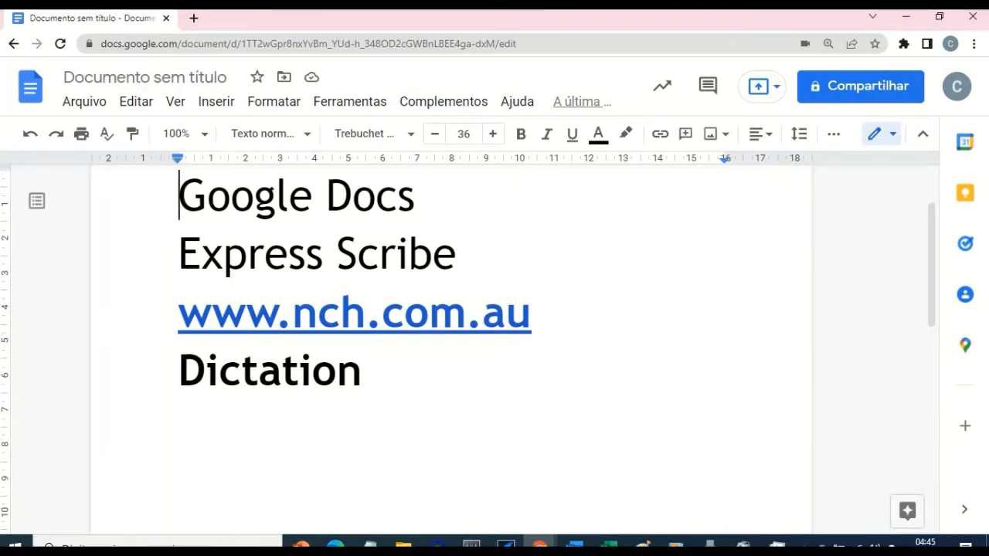
key("shift+End")
key("Delete")
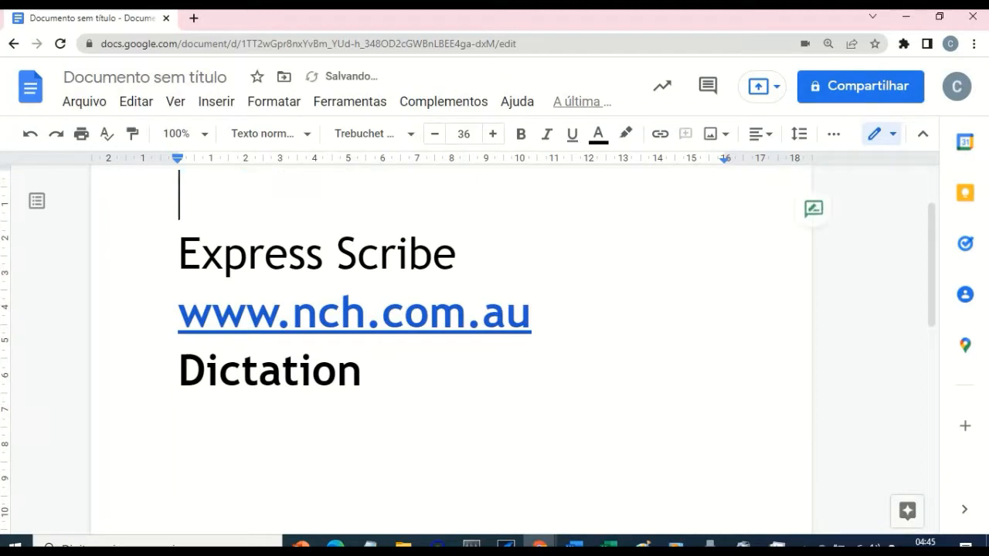
Step: Select the "Express Scribe" line and switch over to Express Scribe's dictation list and back to the document
key("Down")
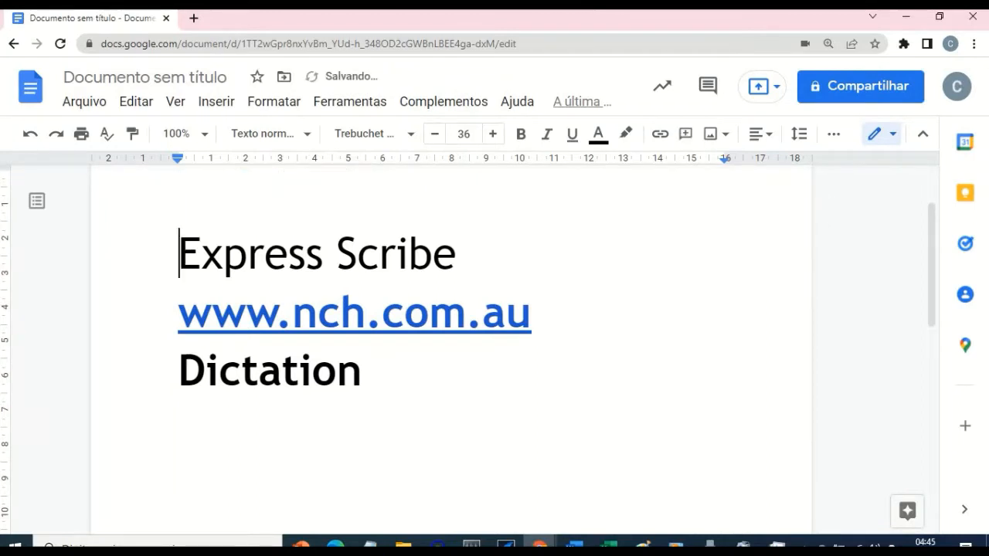
key("shift+End")
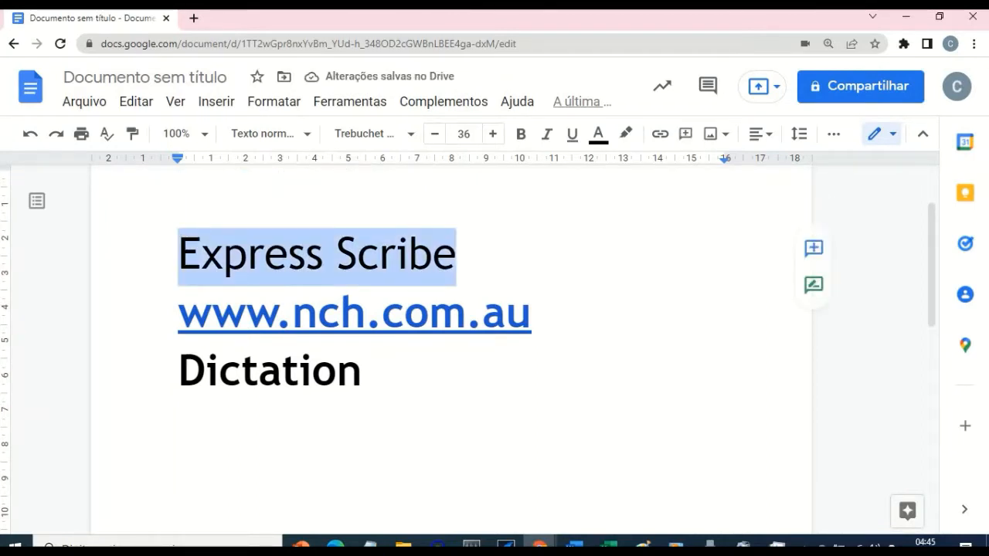
key("alt+Tab")
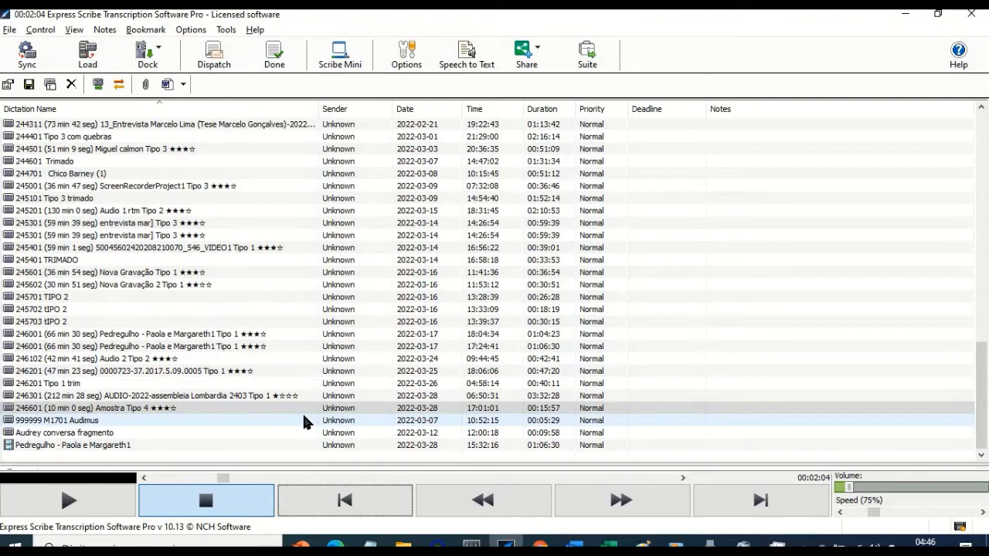
key("alt+Tab")
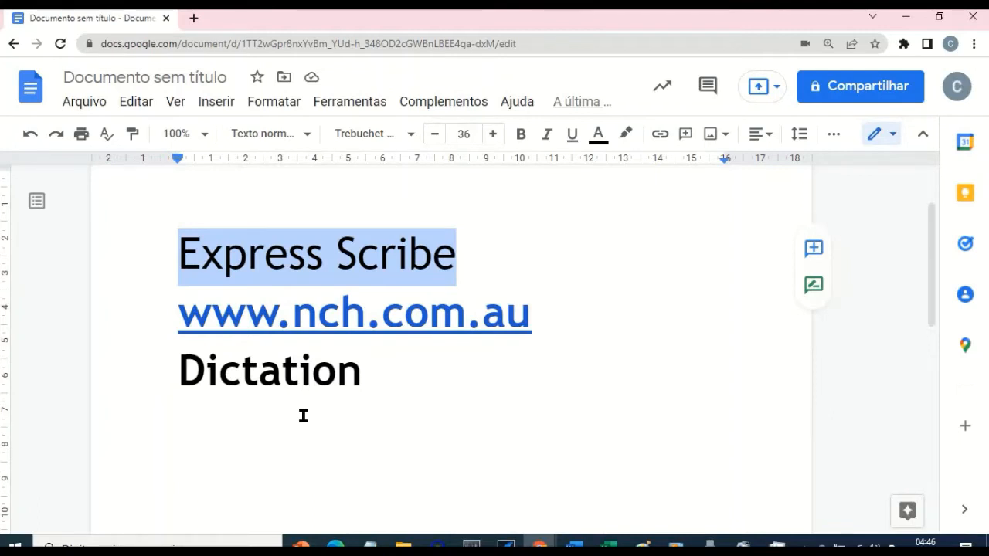
key("alt+Tab")
key("alt+Tab")
key("alt+Tab")
key("alt+Tab")
left_click_drag(199, 301, 572, 319)
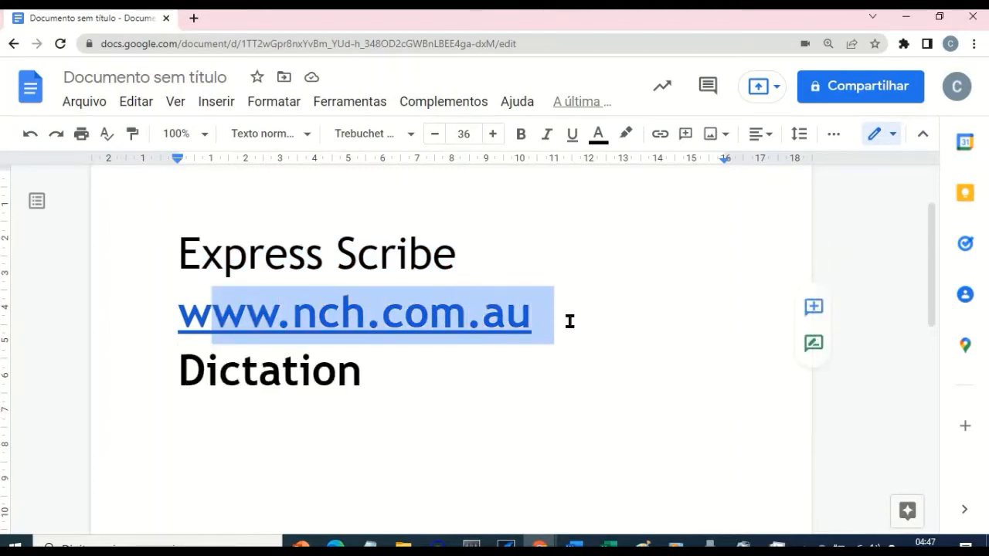
left_click(502, 332)
left_click(168, 468)
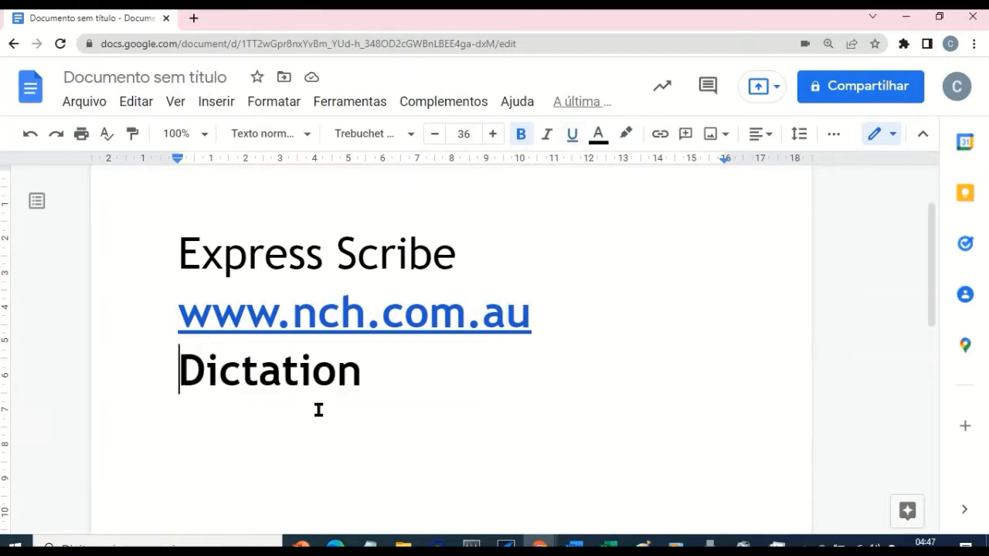
left_click(409, 371)
left_click_drag(409, 371, 176, 374)
left_click(258, 455)
left_click_drag(504, 378, 106, 280)
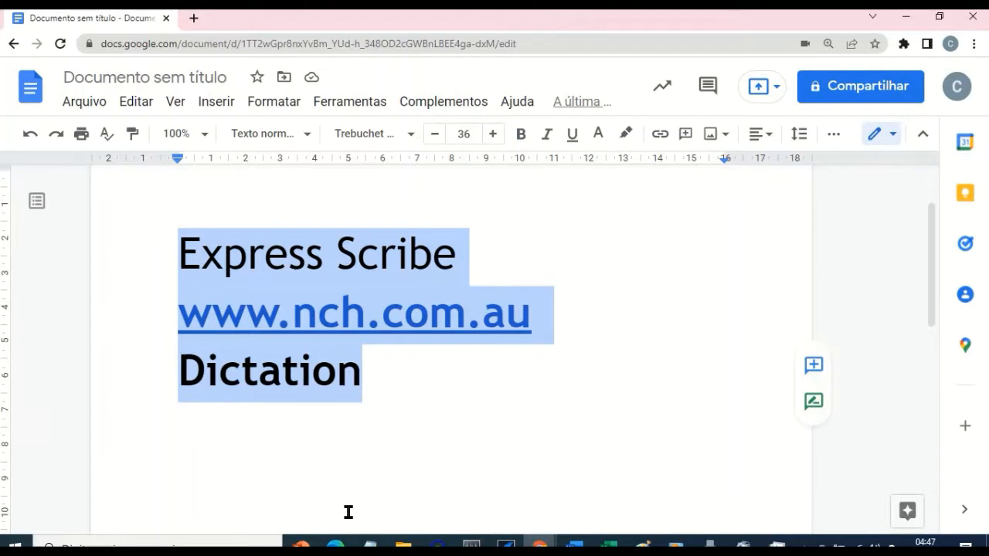
key("BackSpace")
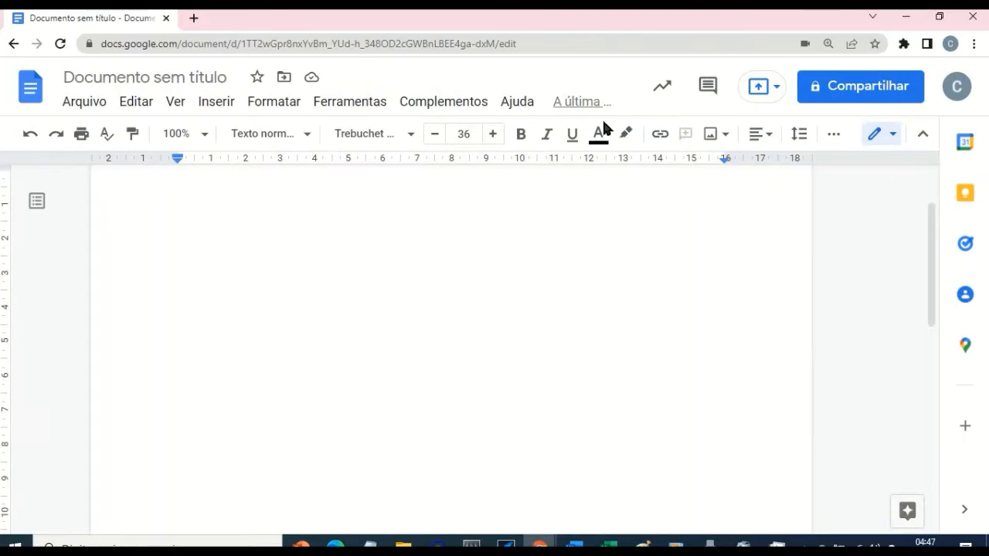
Step: Open the Voice Typing tool and review its language list, keeping Port. (Brasil)
left_click(339, 113)
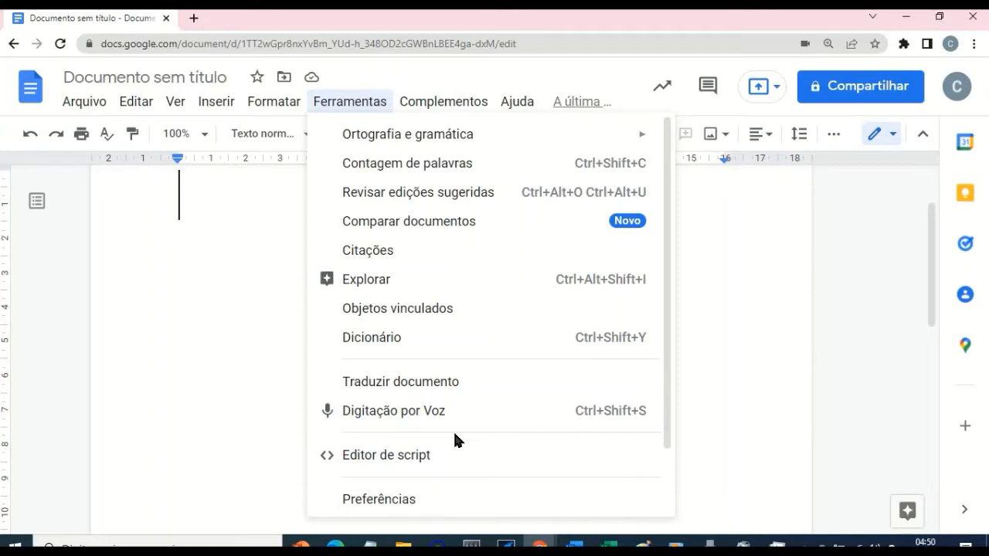
key("Escape")
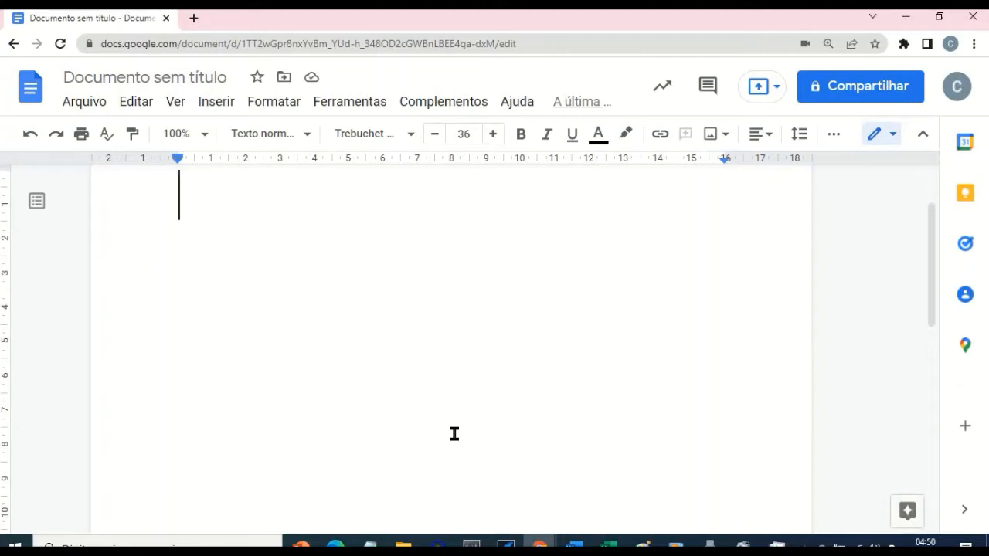
key("ctrl+shift+s")
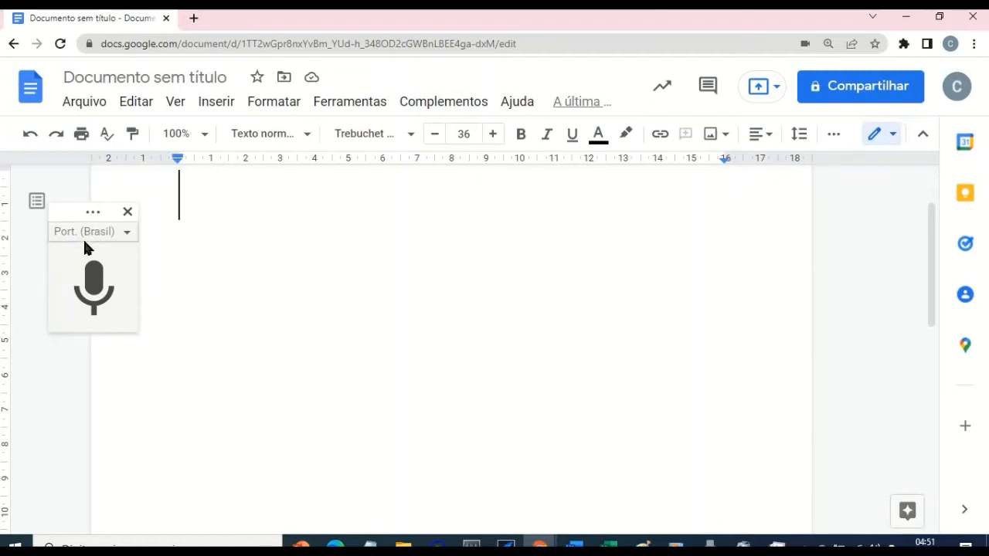
left_click(128, 236)
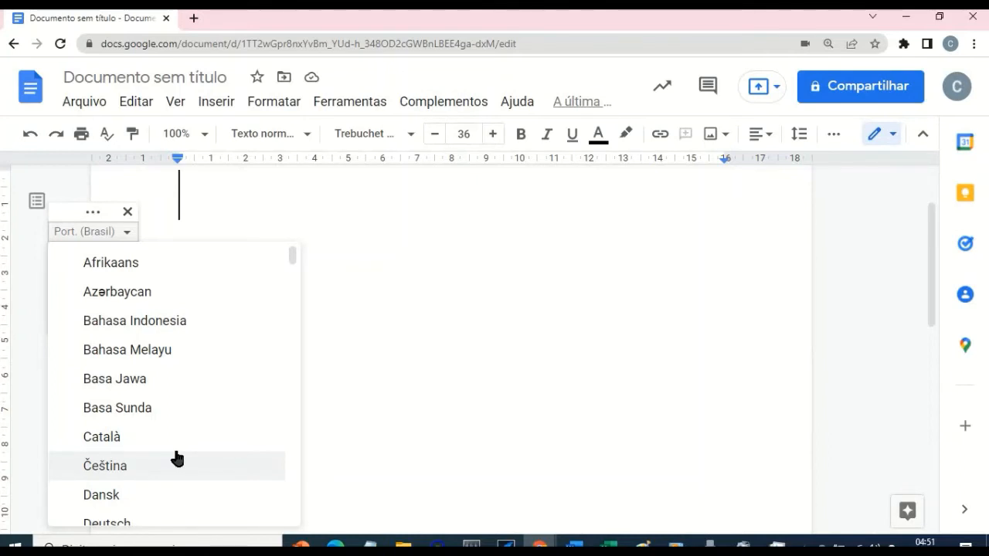
key("Escape")
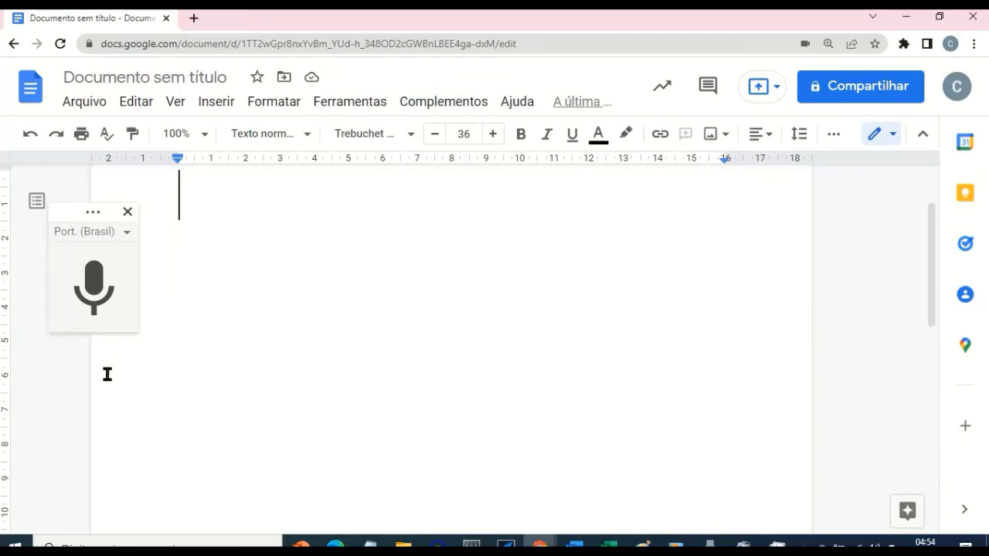
Step: Dictate a sample paragraph with the microphone, then select all the dictated text and delete it
left_click(117, 325)
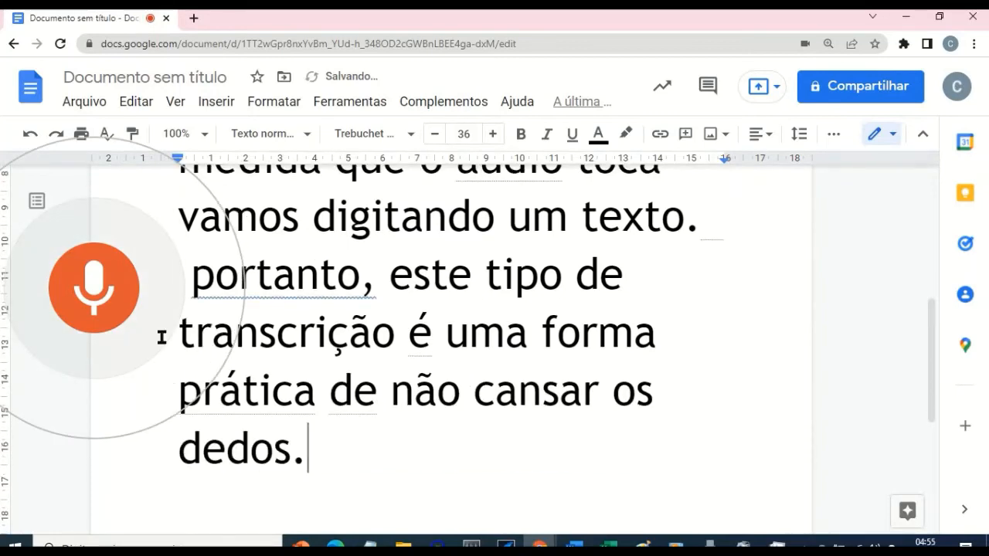
left_click(88, 280)
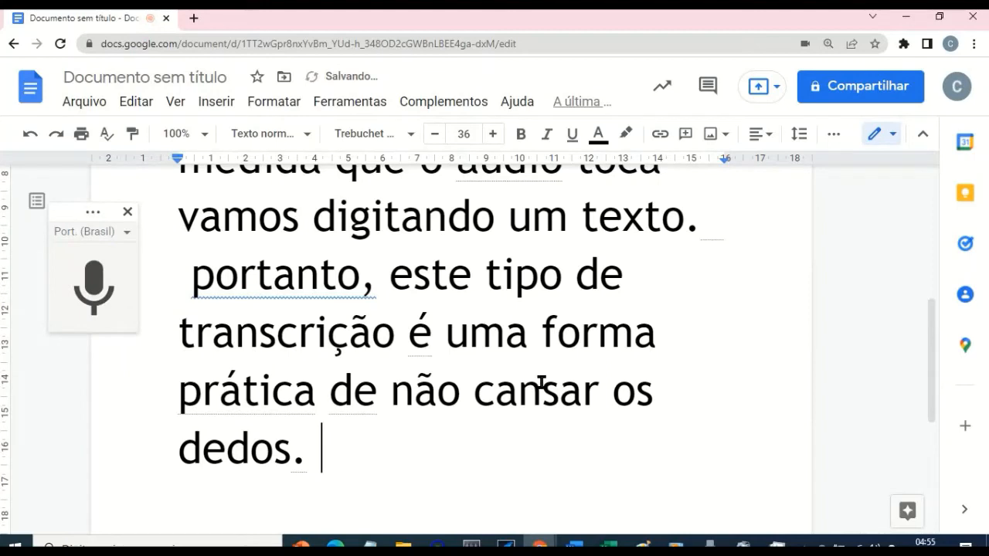
scroll(540, 383, "up", 3)
scroll(541, 383, "down", 5)
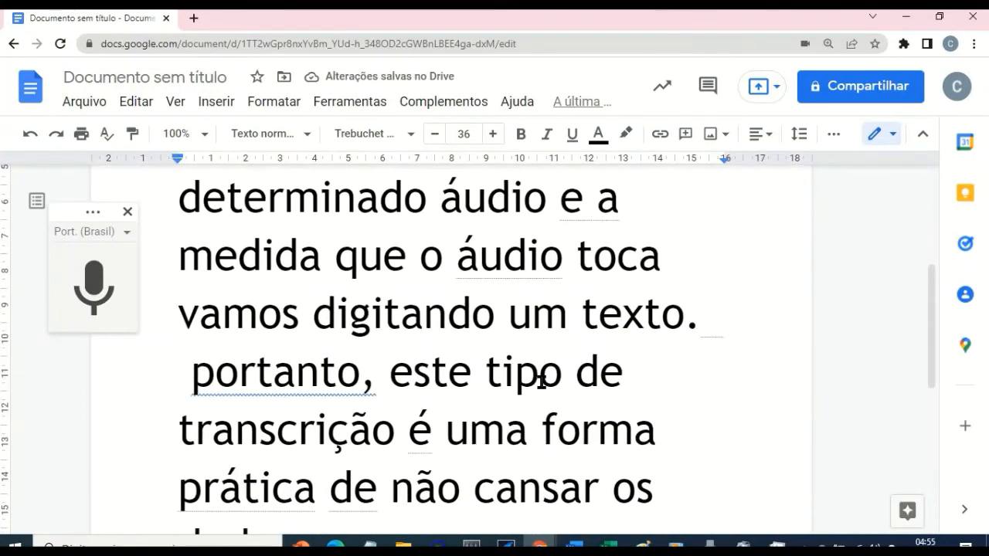
left_click_drag(334, 360, 155, 81)
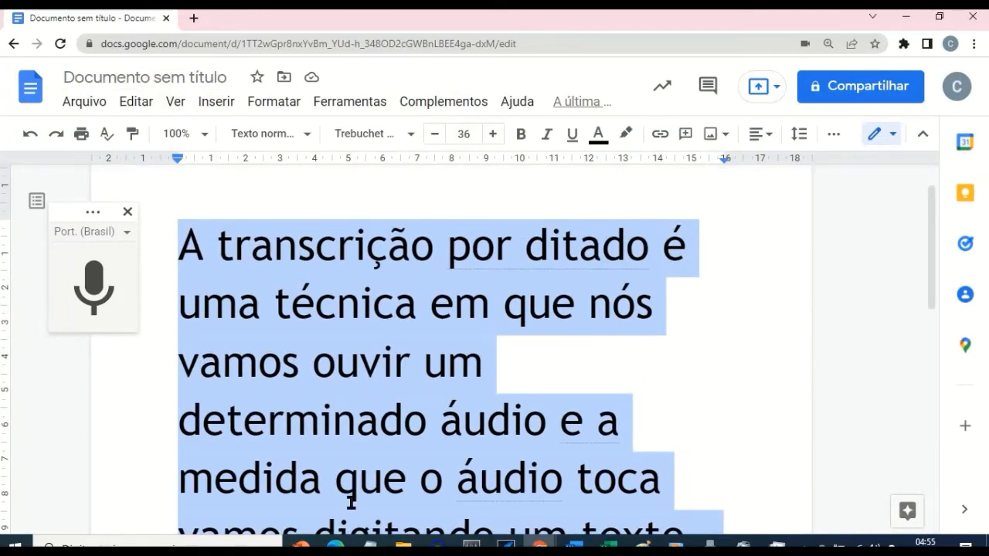
key("Delete")
Step: Switch to Express Scribe, rewind the dictation to the start, and return to the document
key("alt+Tab")
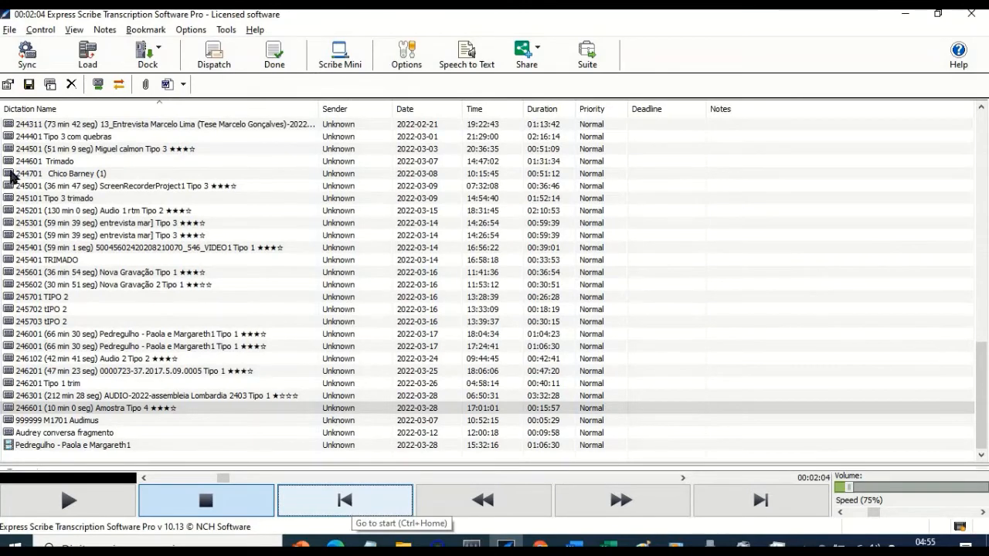
left_click(338, 503)
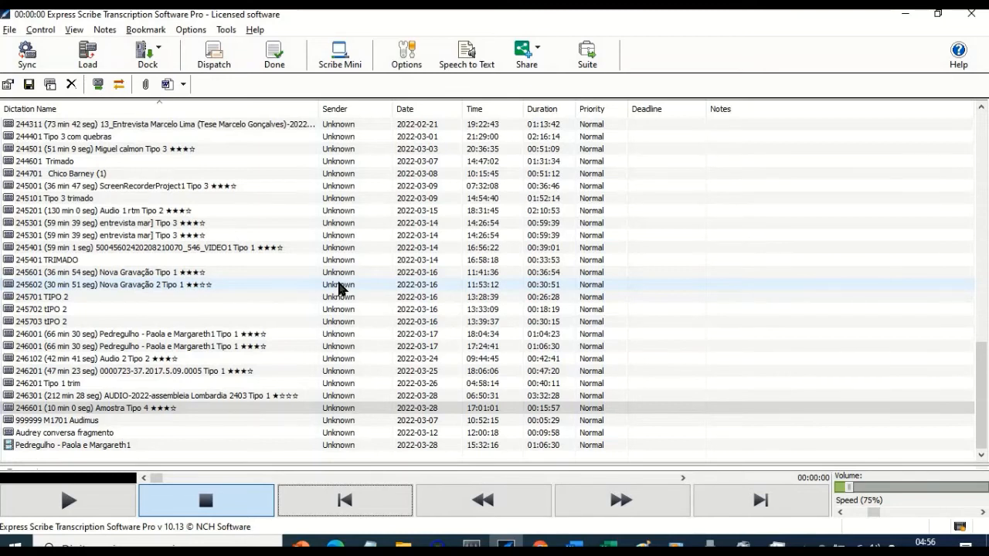
key("alt+Tab")
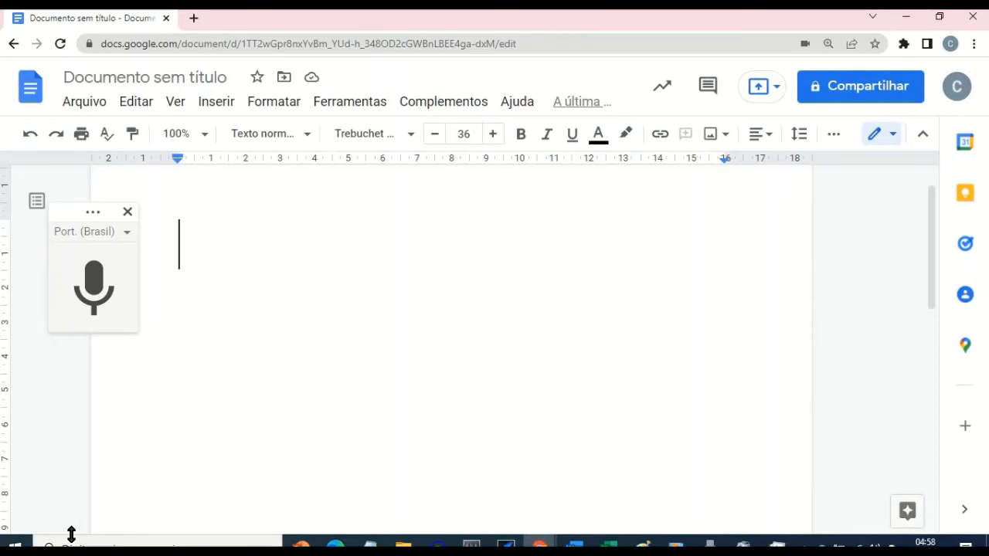
Step: Enter "Olá, boa tarde. Boa tarde para todos que estão aqui acompanhando a gente hoje."
type("Olá,")
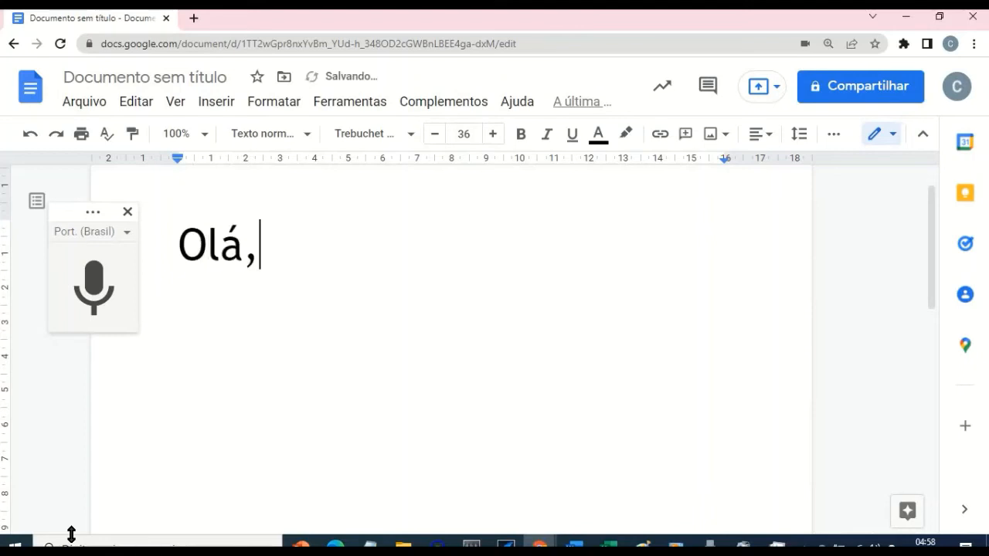
type(" boa tard")
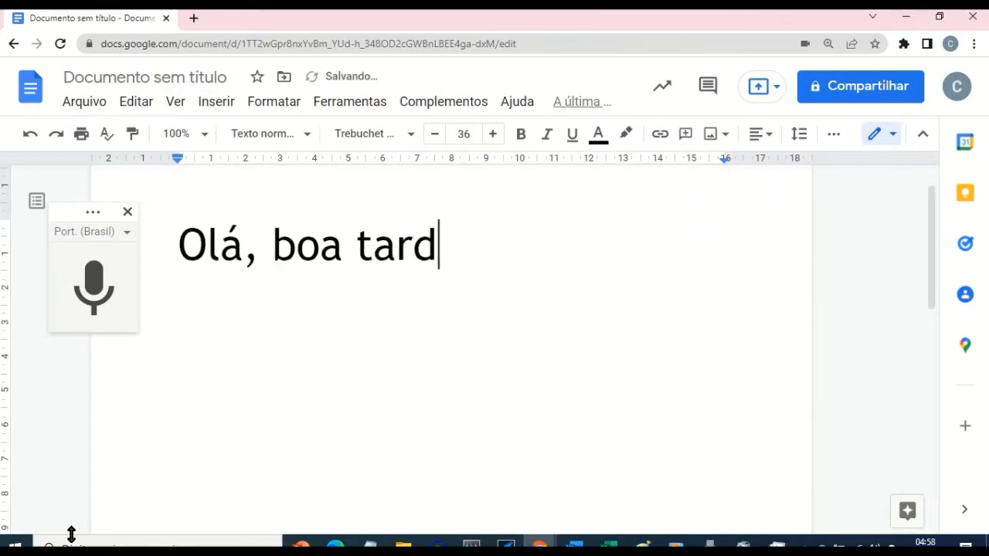
type("e. Boa ta")
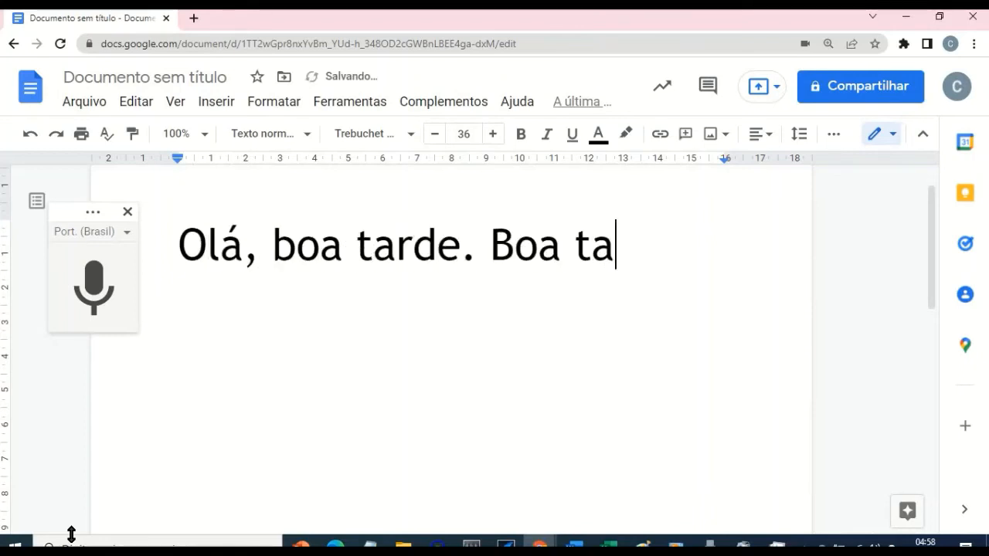
type("rde para todos")
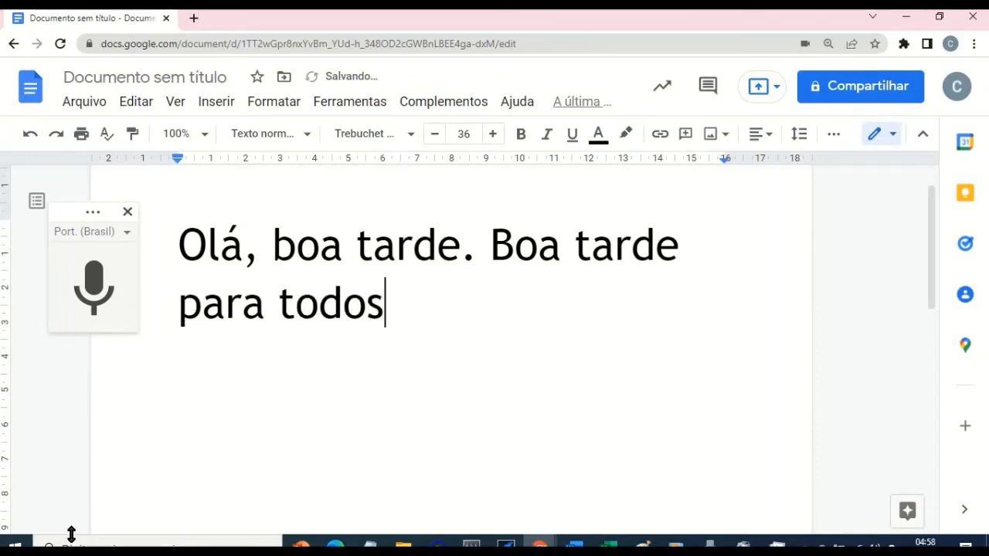
type(" que ")
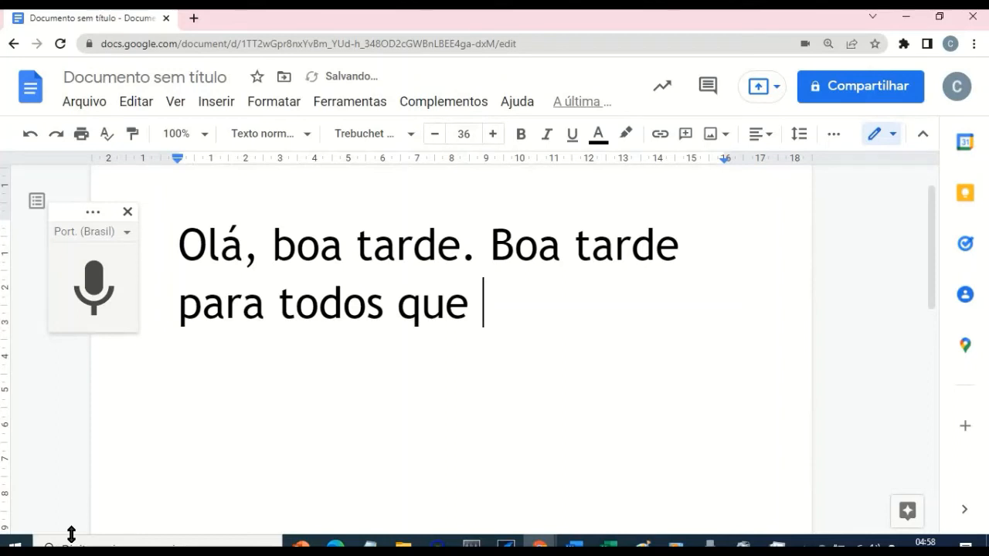
type("estão aqui")
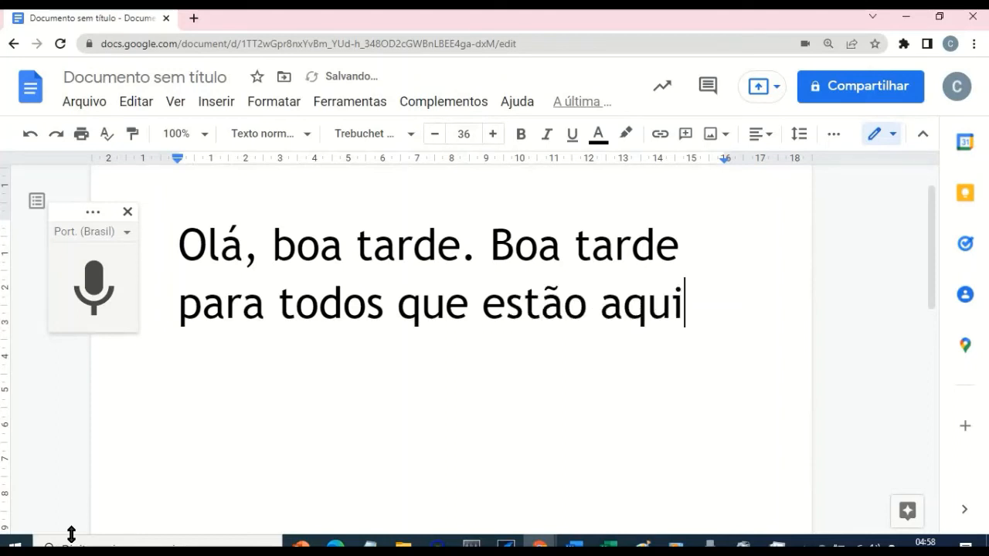
type(" acompanhando")
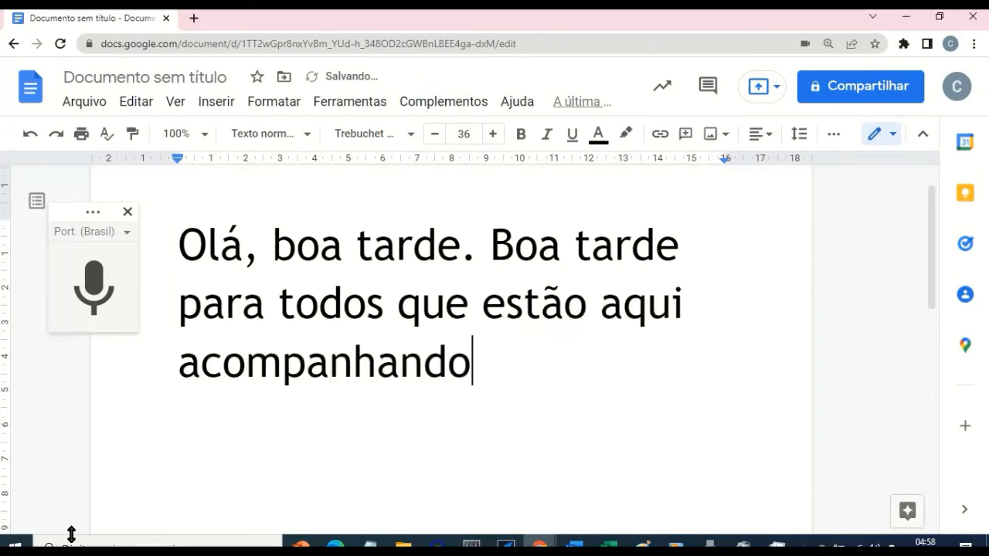
type(" a gente hoje.")
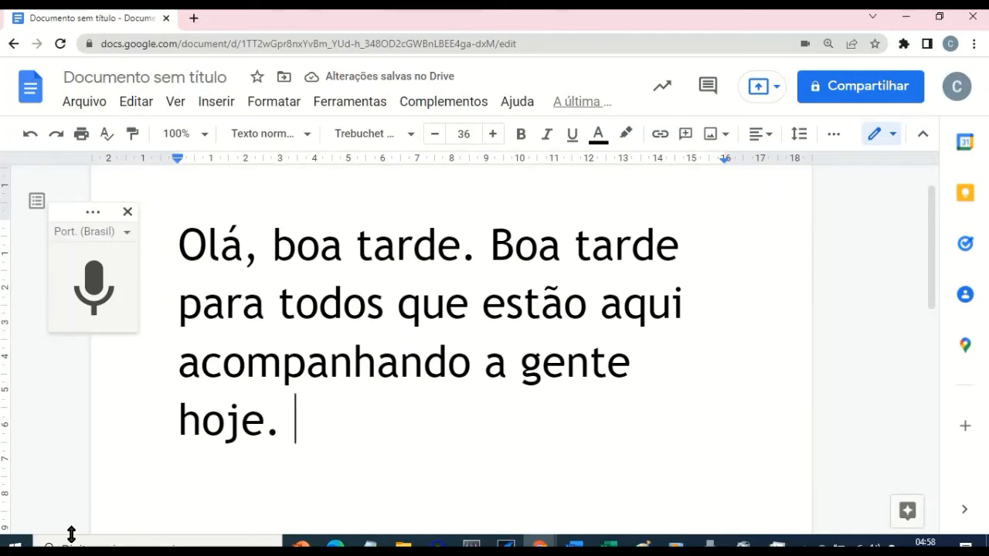
Step: Continue the transcript with "Hoje a gente tem esse encontro especial com o" followed by the guest's name, then stop voice typing
type("Hoj")
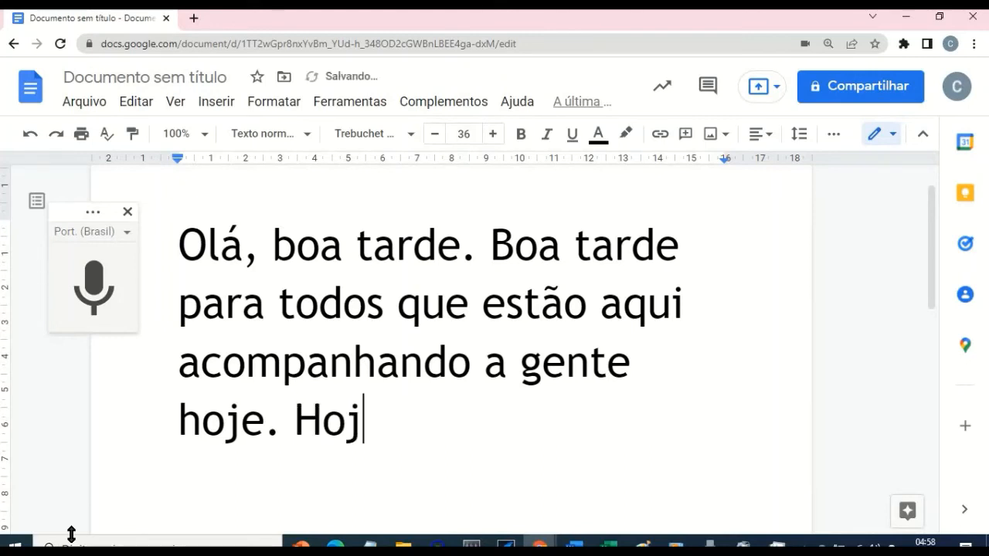
type("e a gente ")
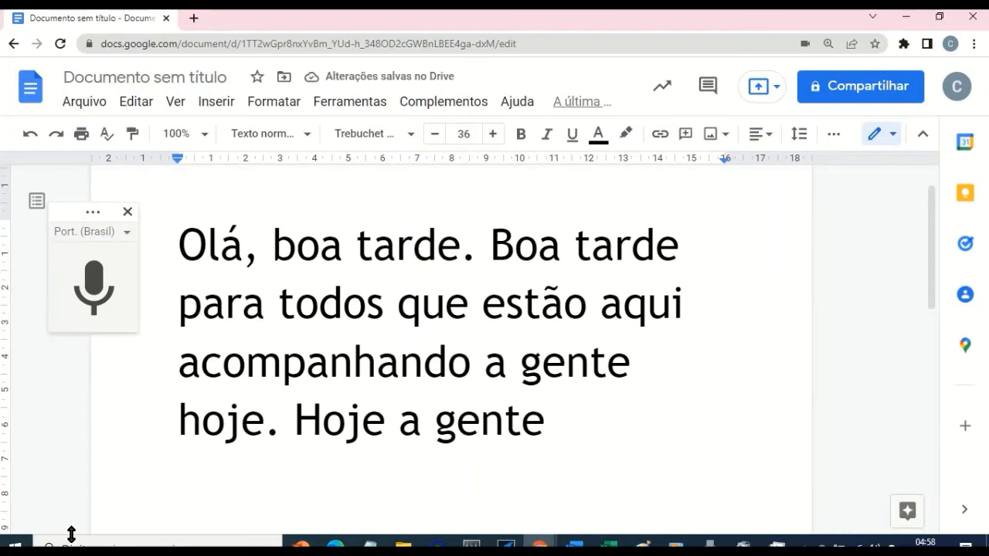
type("tem esse ")
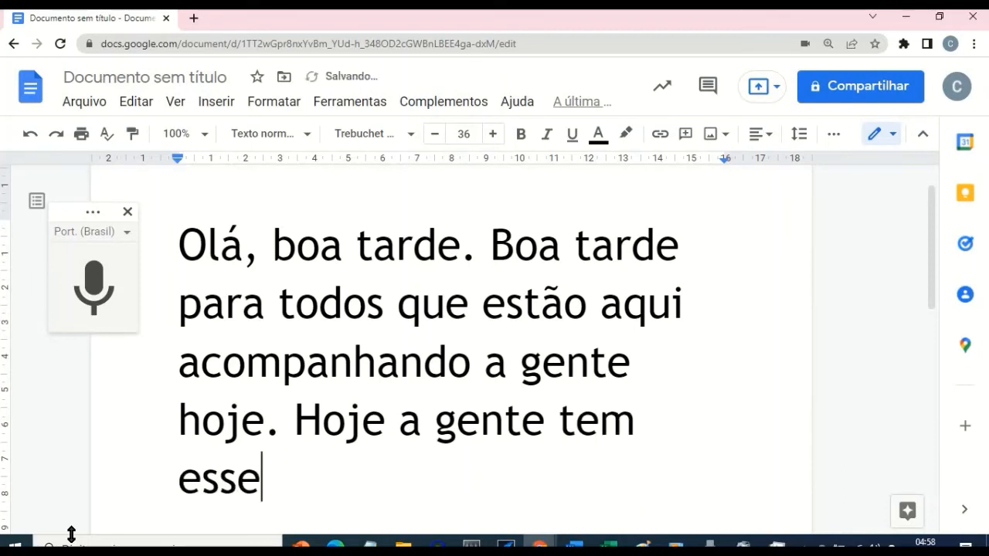
type("enco")
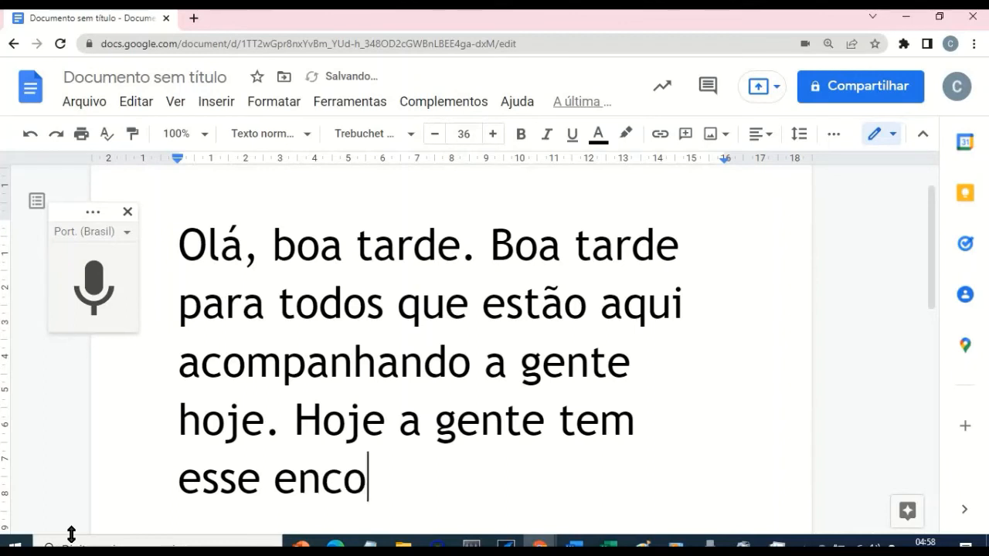
type("ntro especial")
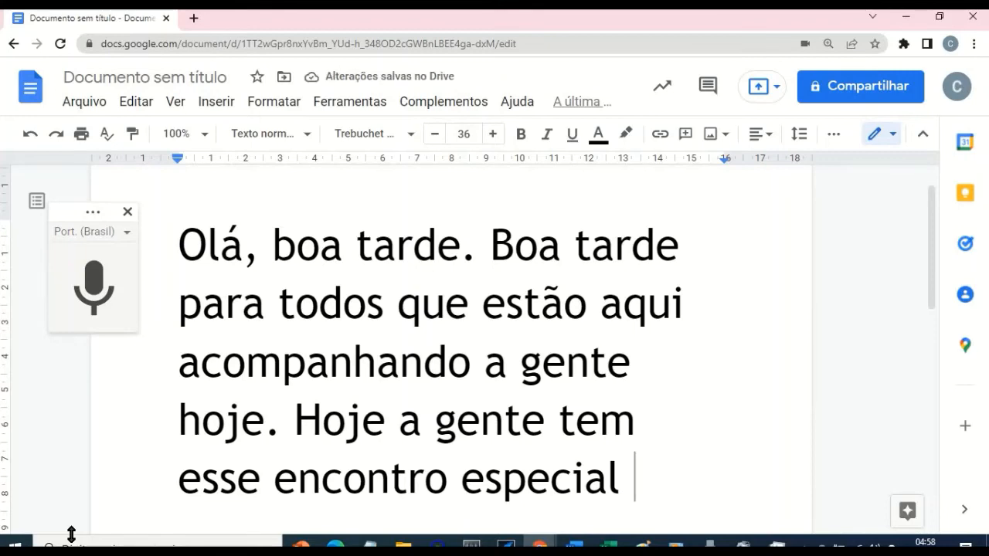
type("co")
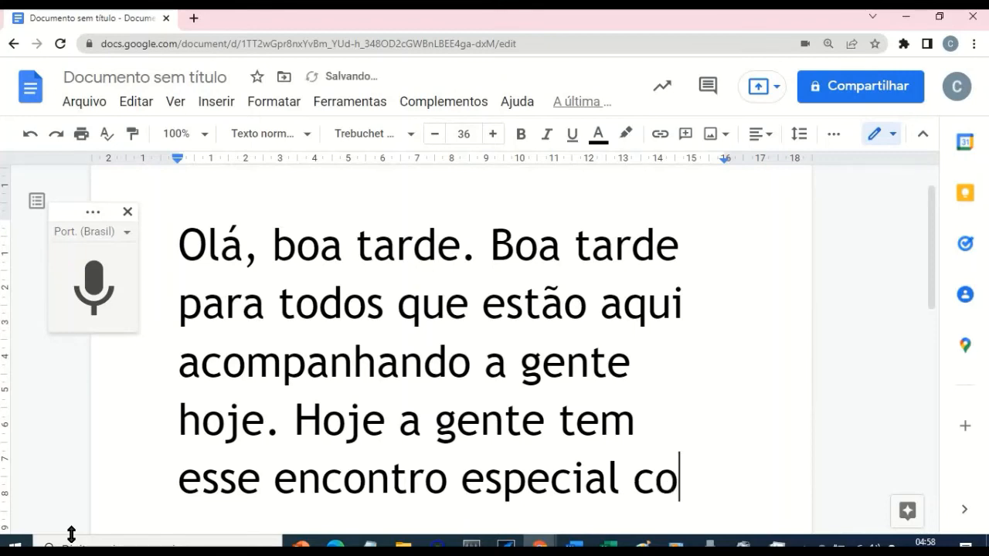
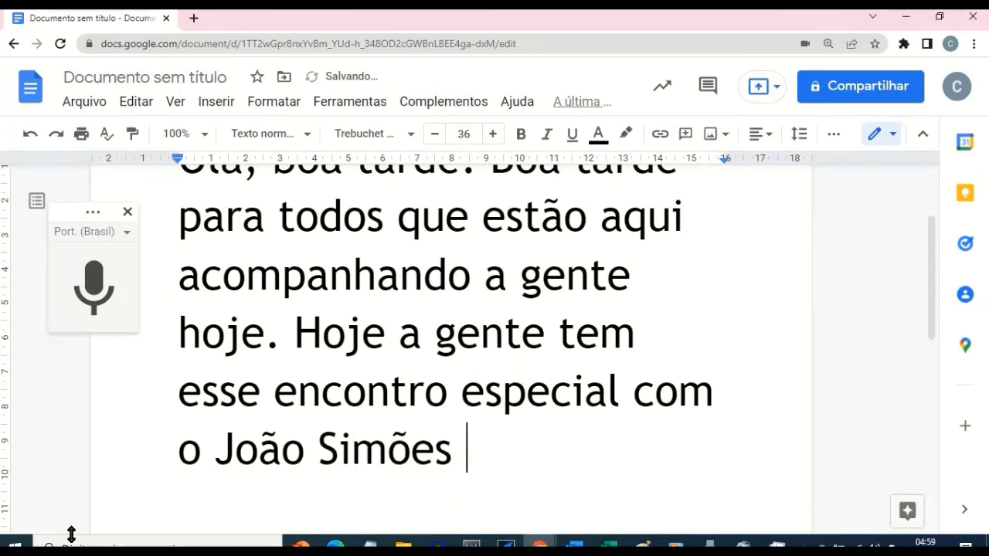
key("ctrl+shift+s")
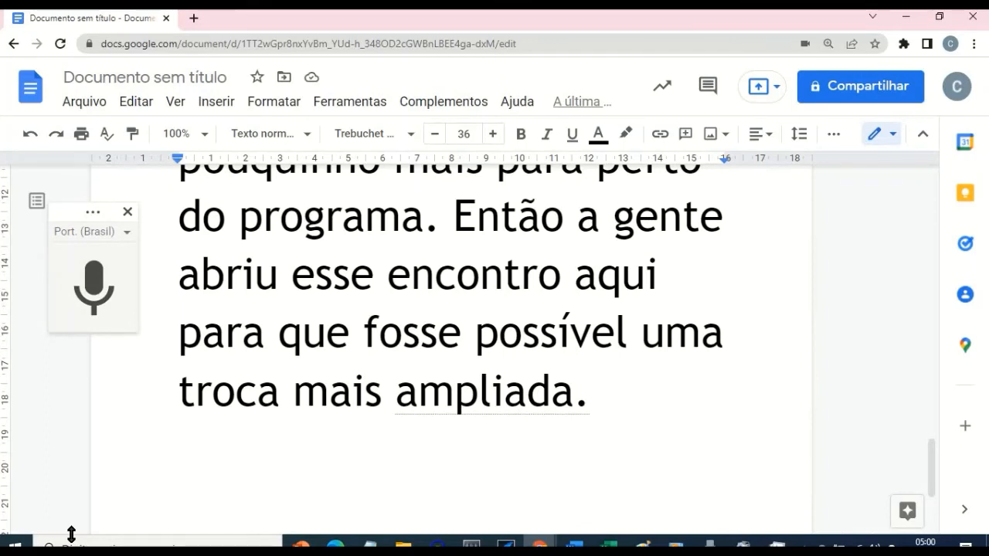
Step: Place the cursor at the beginning of the transcript, then switch to Express Scribe and back to the document
scroll(272, 289, "up", 7)
key("Up")
key("Up")
key("Up")
key("Up")
key("Up")
key("Up")
key("Up")
key("Up")
key("Up")
key("Up")
key("Up")
key("Up")
key("Up")
key("Up")
key("Up")
key("Home")
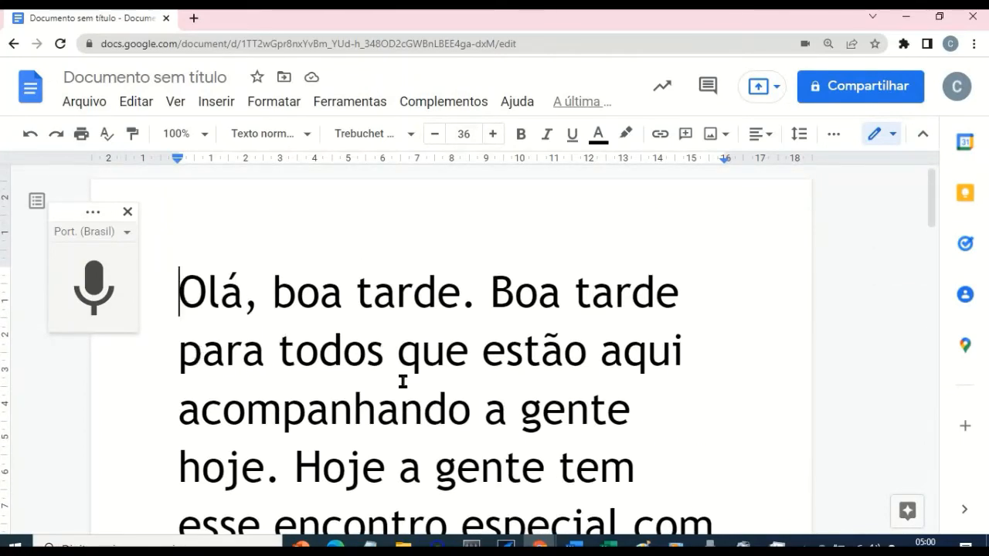
scroll(402, 380, "down", 1)
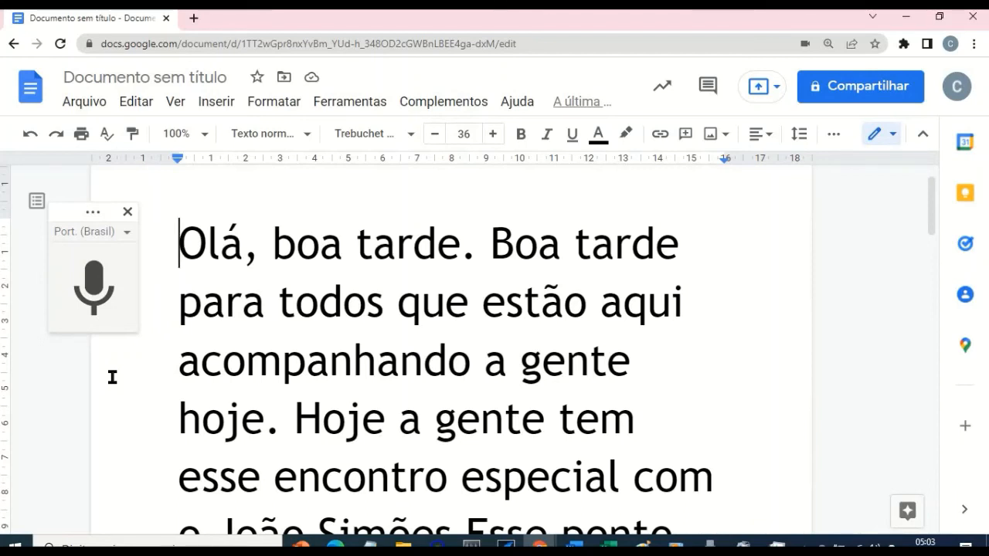
key("alt+Tab")
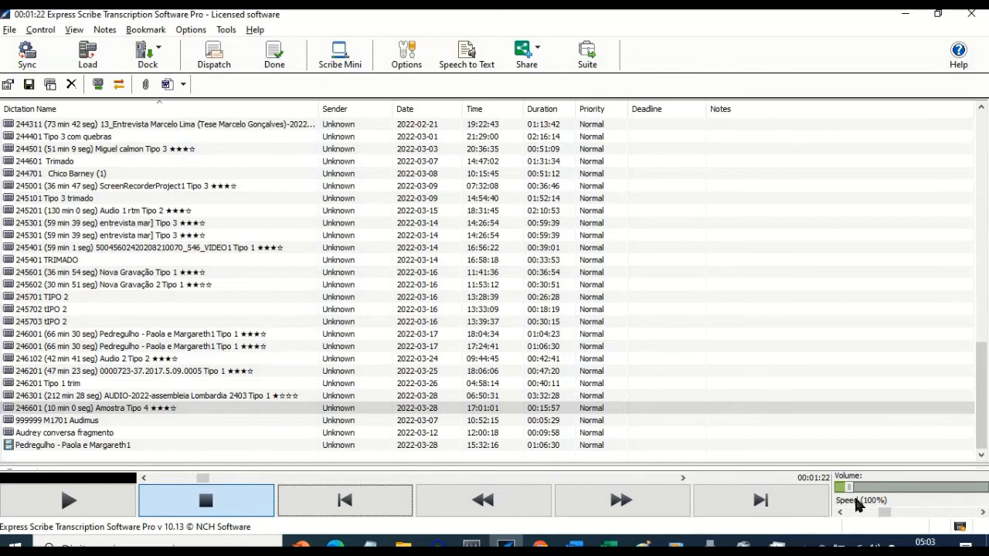
key("alt+Tab")
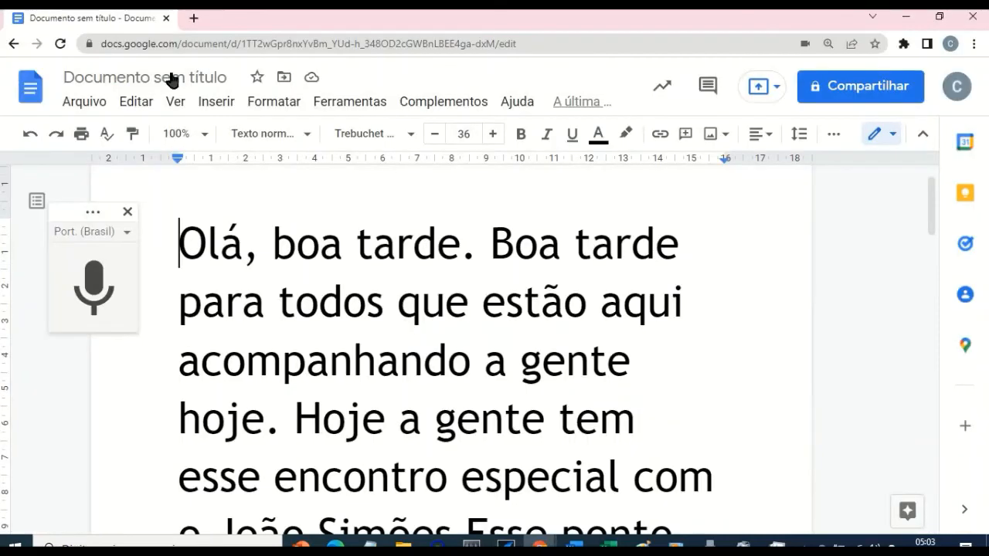